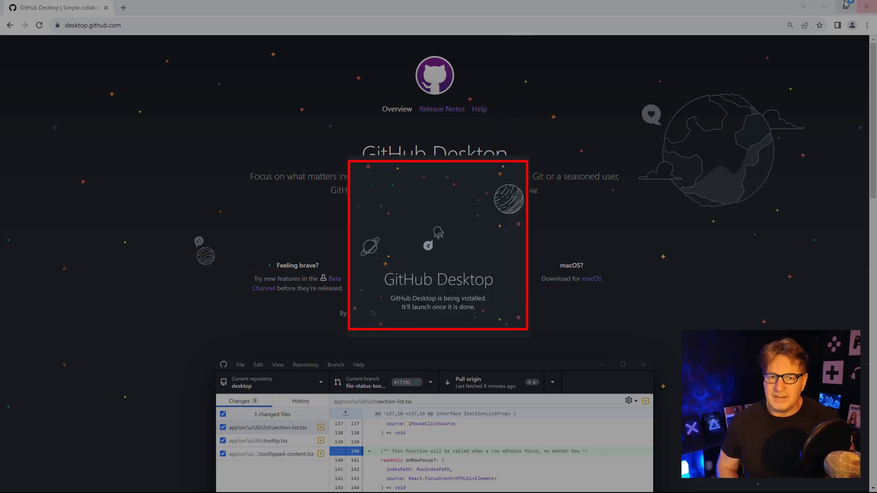
Check which account is signed in on github.com in the browser, and minimize the browser
click(825, 6)
click(846, 7)
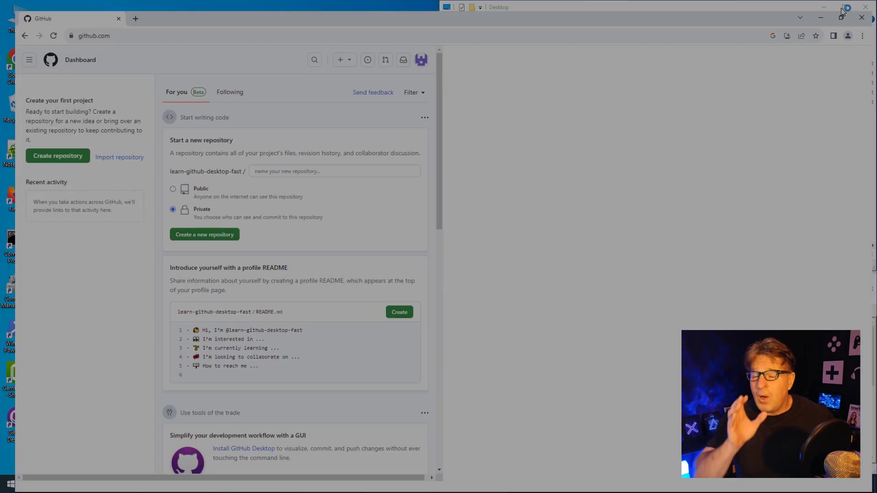
click(863, 50)
double_click(861, 54)
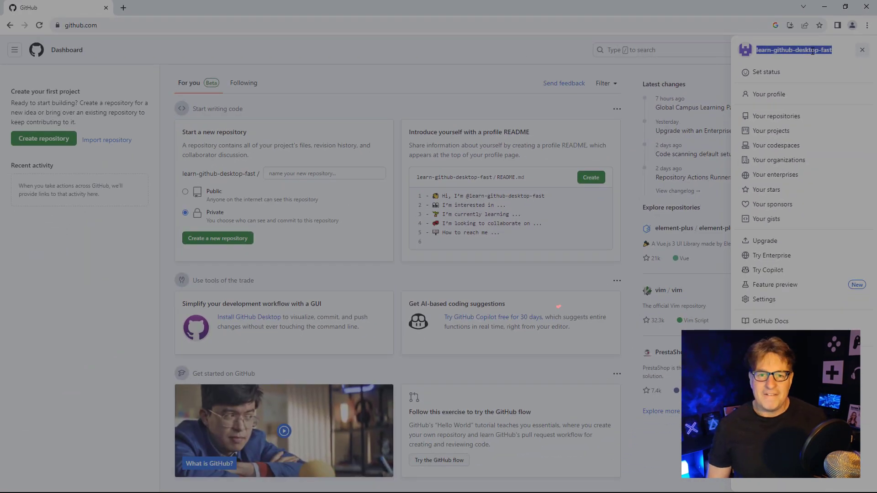
click(799, 52)
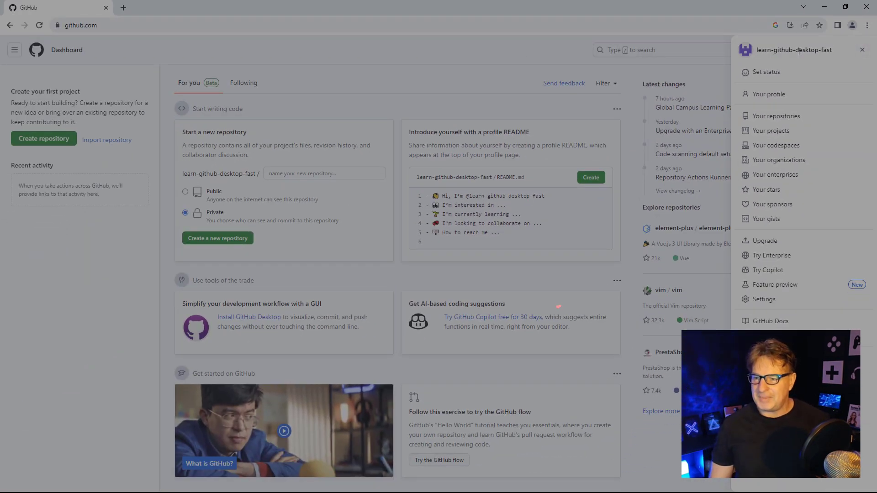
click(846, 7)
click(825, 7)
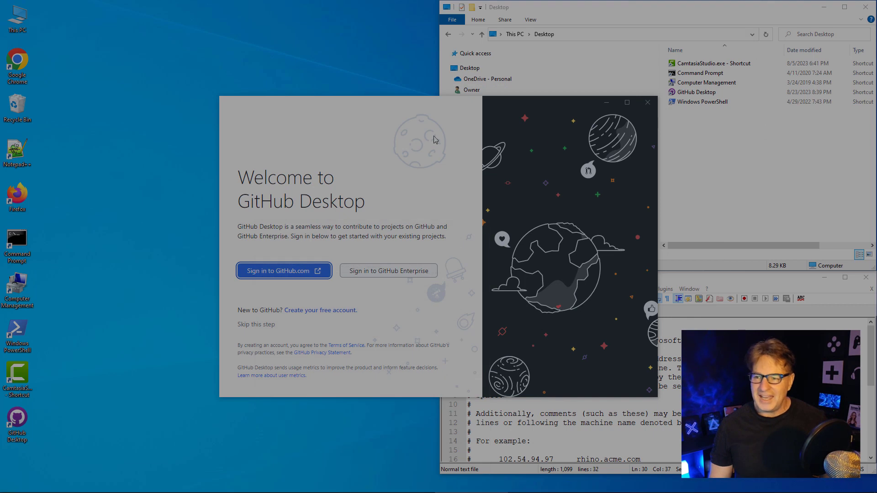
Sign in to GitHub.com from GitHub Desktop, authorize its access, and finish configuring Git with the GitHub account name and email address
click(290, 271)
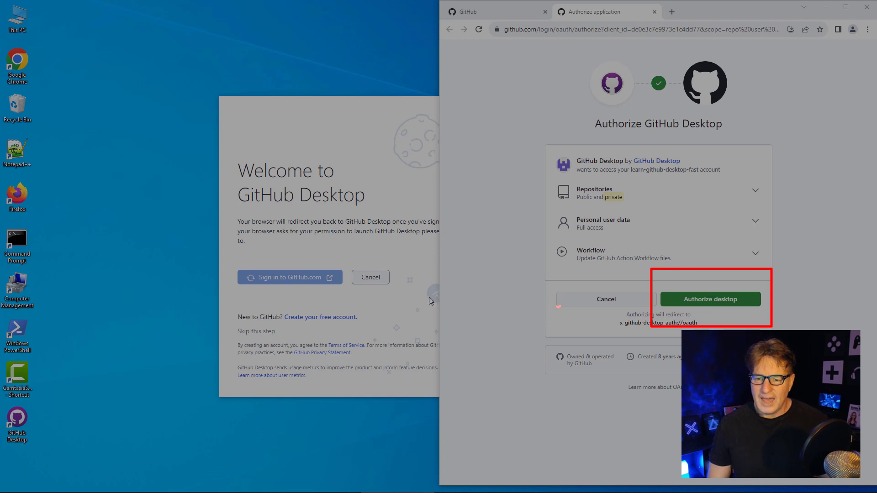
click(713, 301)
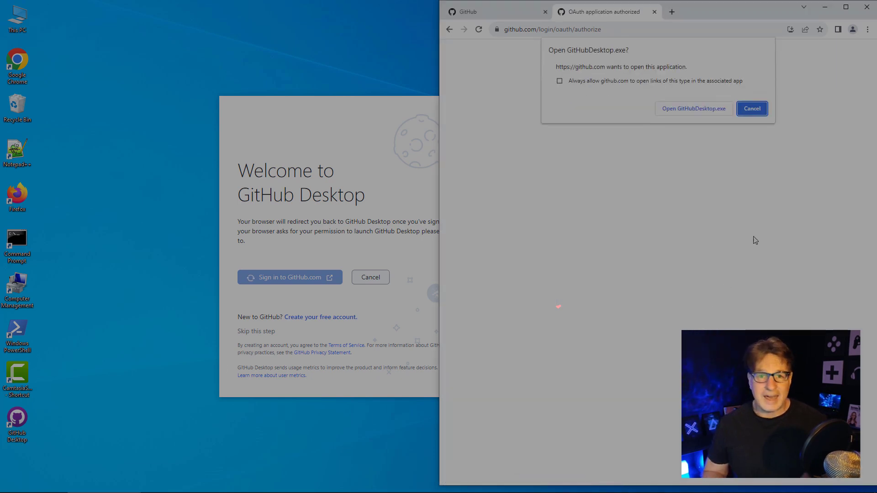
click(697, 108)
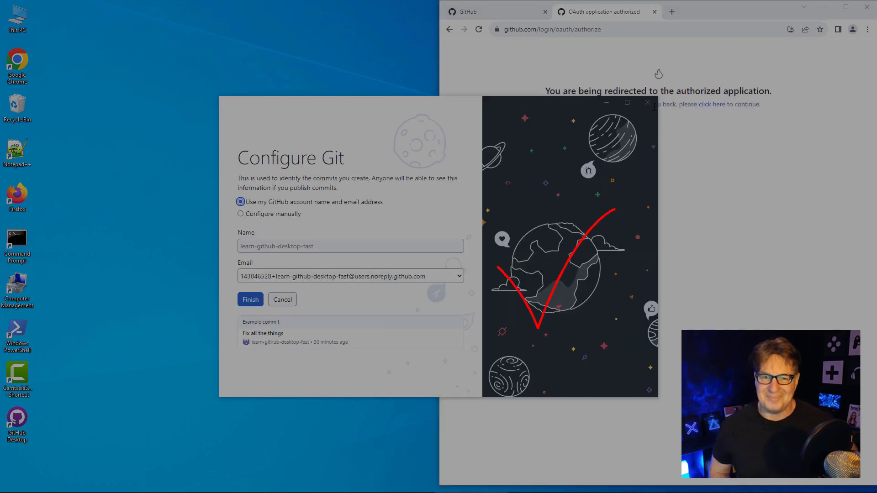
click(250, 301)
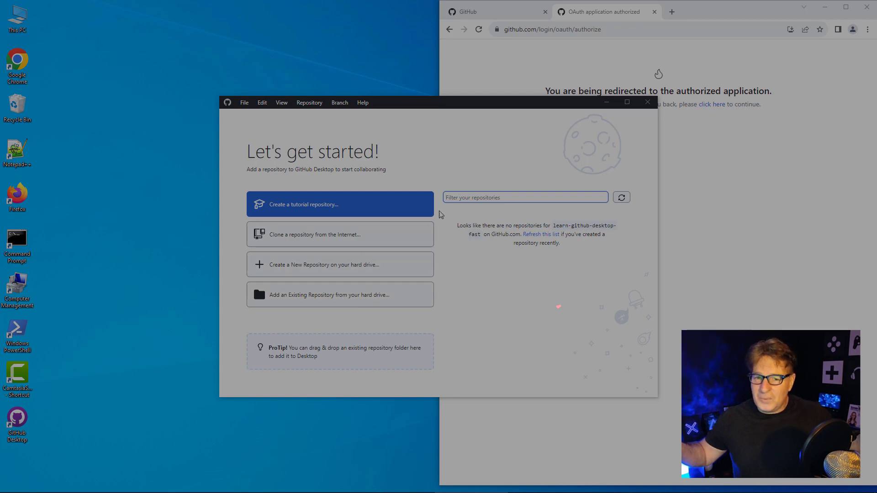
Maximize the window and start a new repository on the hard drive named my-first-repo
click(627, 102)
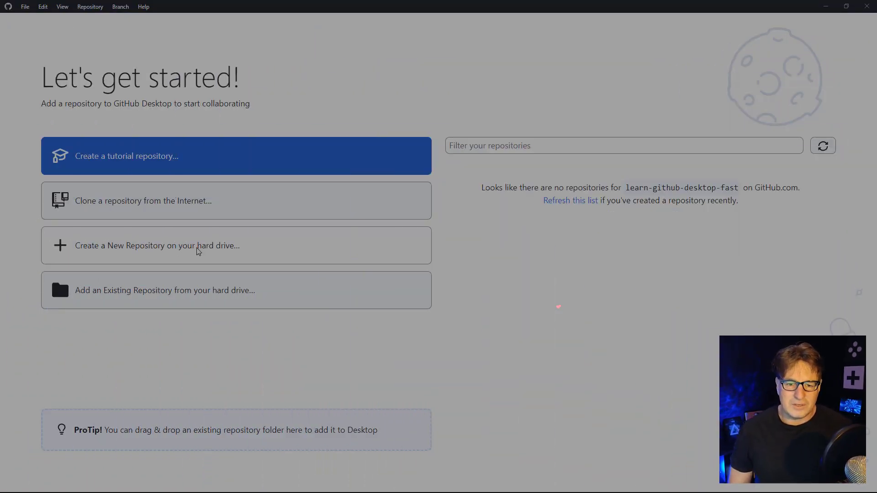
click(197, 251)
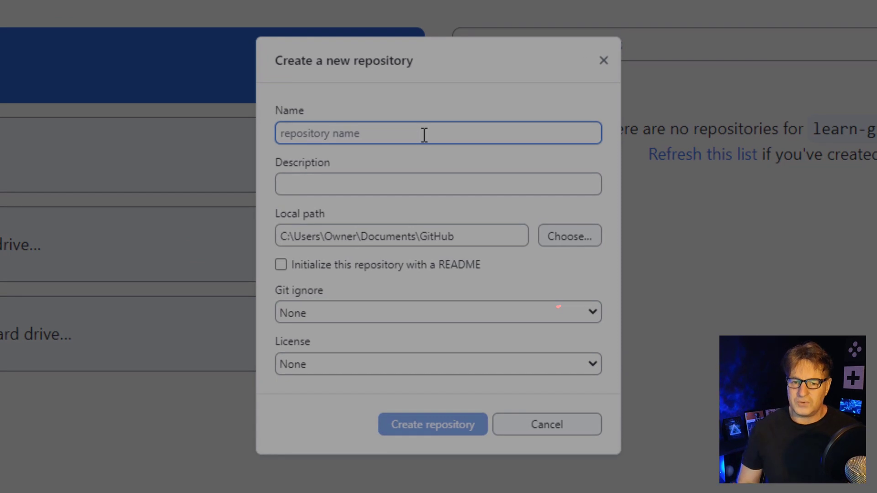
text(my-fir)
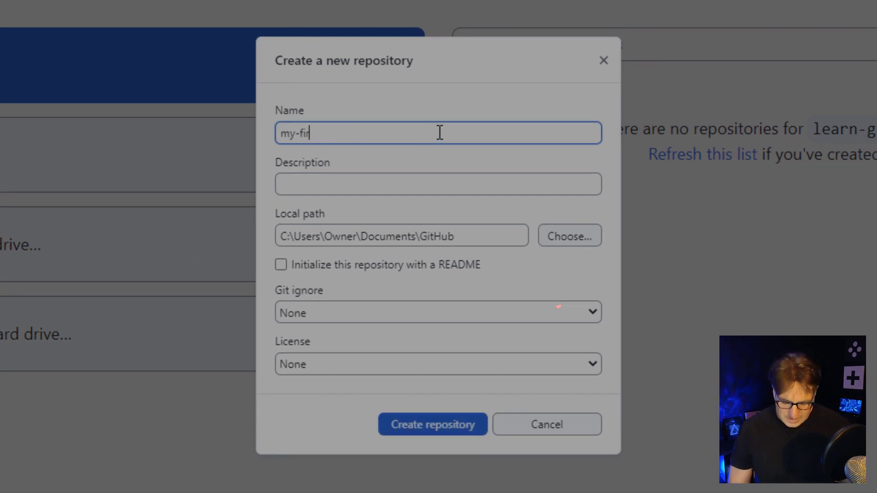
text(st-repo)
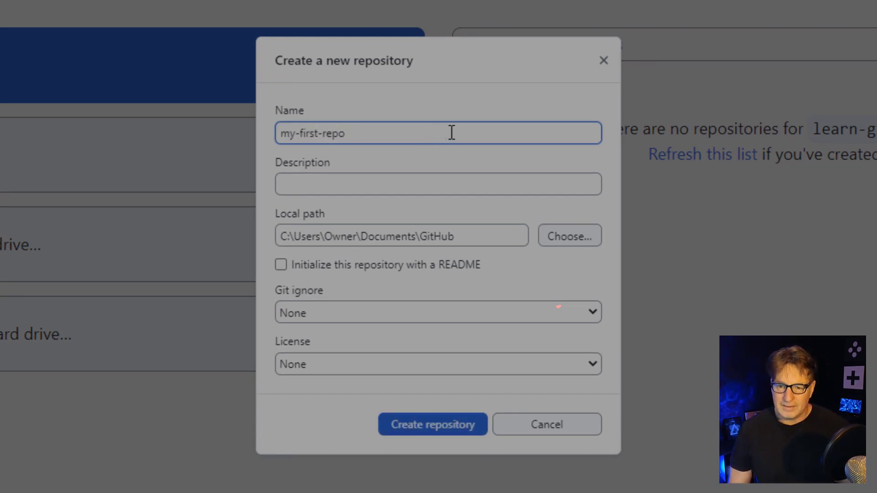
click(432, 178)
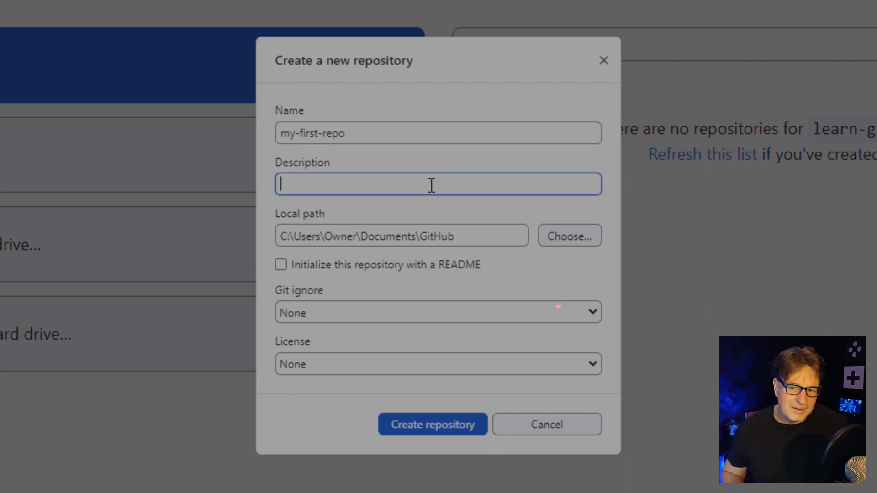
Create the repository initialized with a README, with no Git ignore and with the MIT License
click(355, 264)
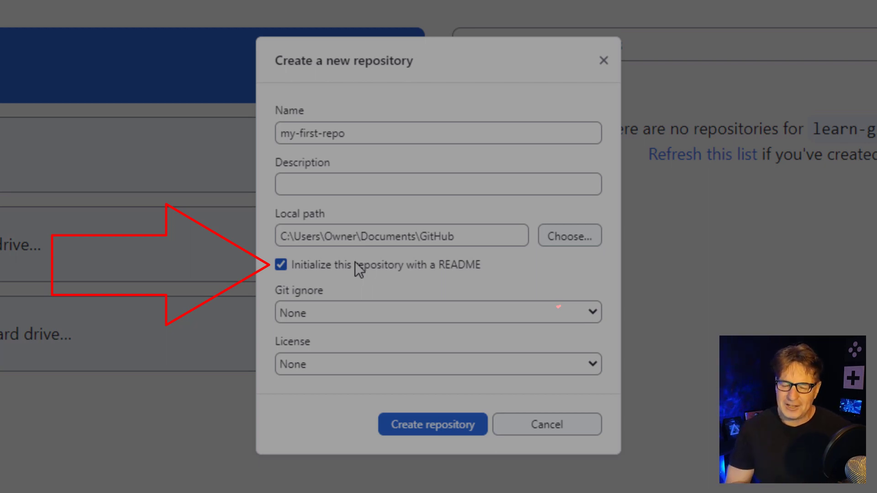
click(352, 310)
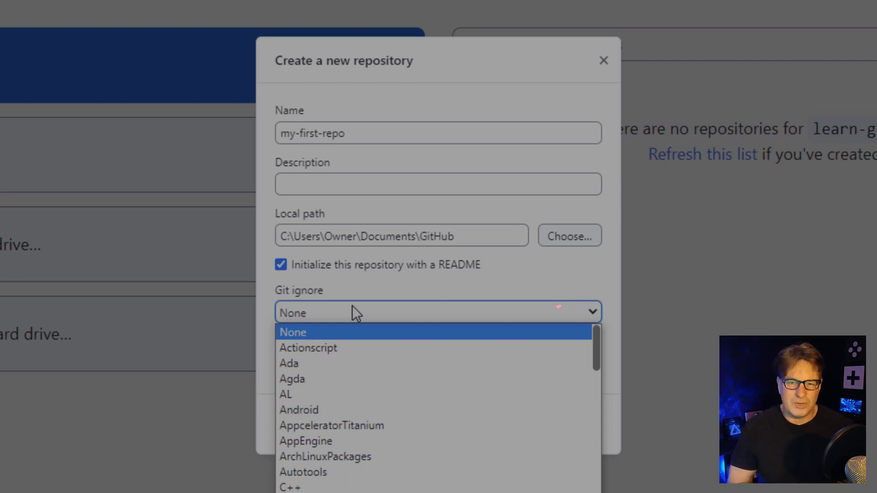
click(354, 306)
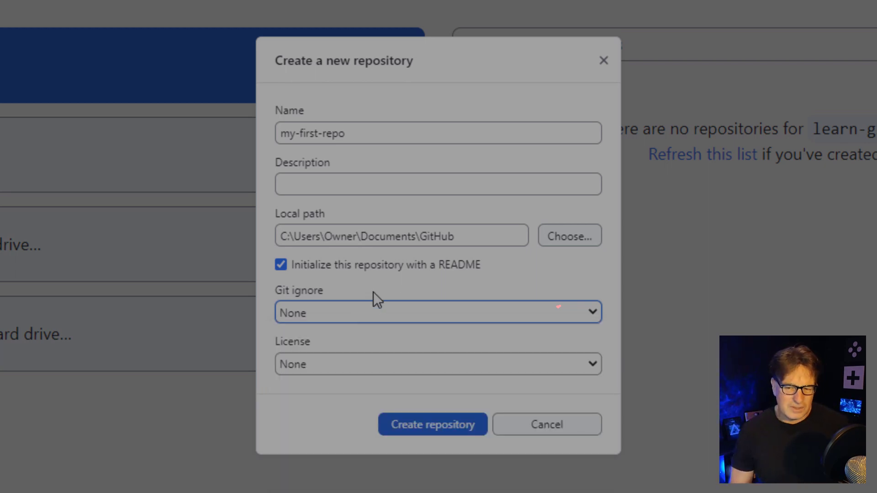
click(369, 370)
click(368, 398)
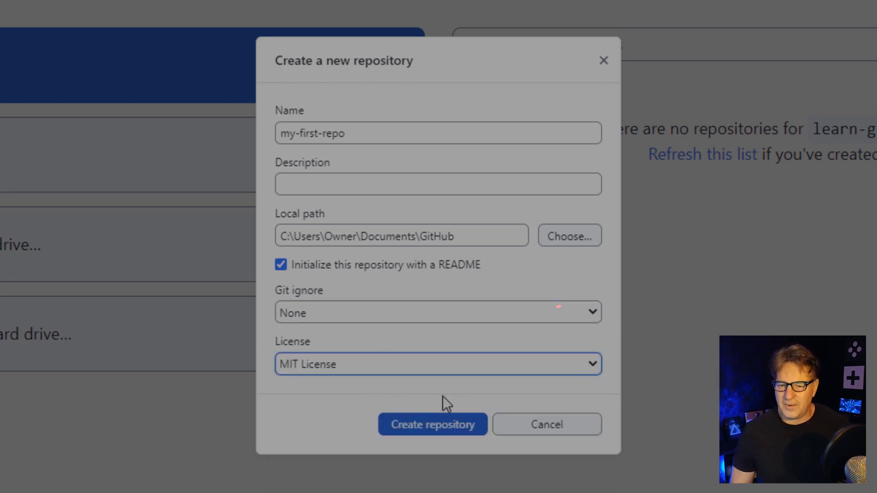
click(476, 428)
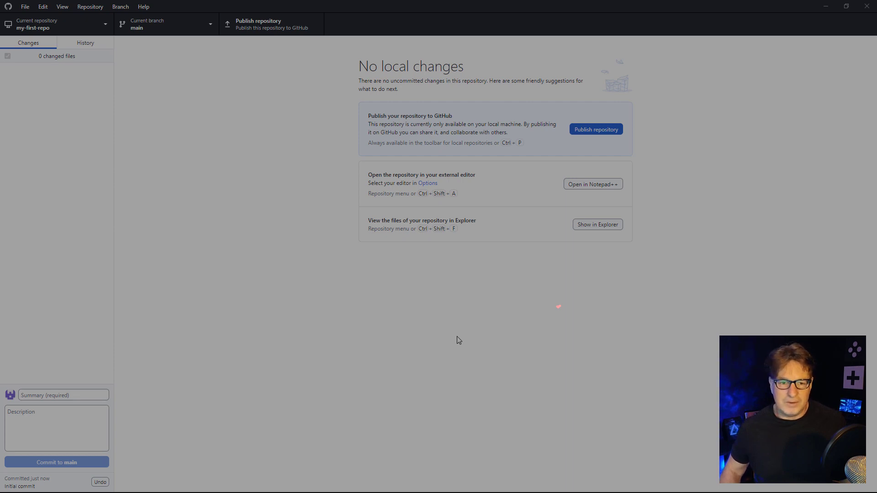
View the initial commit in the history and show the repository's files in File Explorer, placed beside the commit view
click(93, 46)
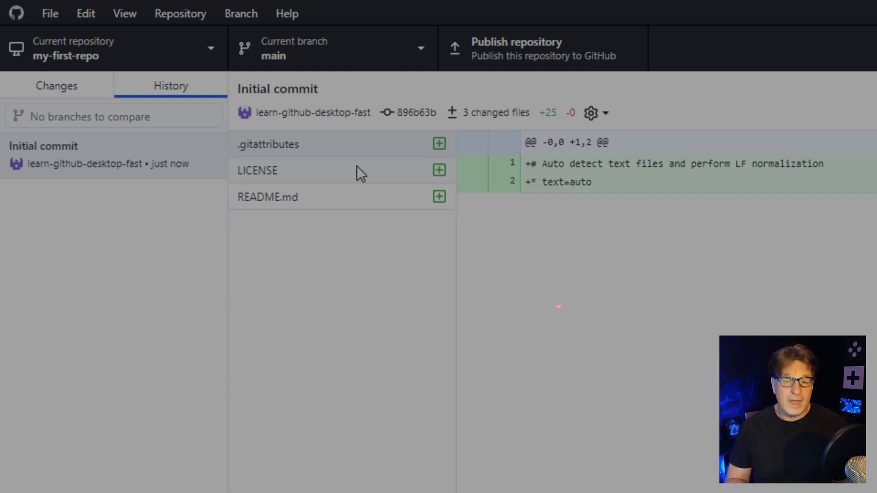
click(126, 13)
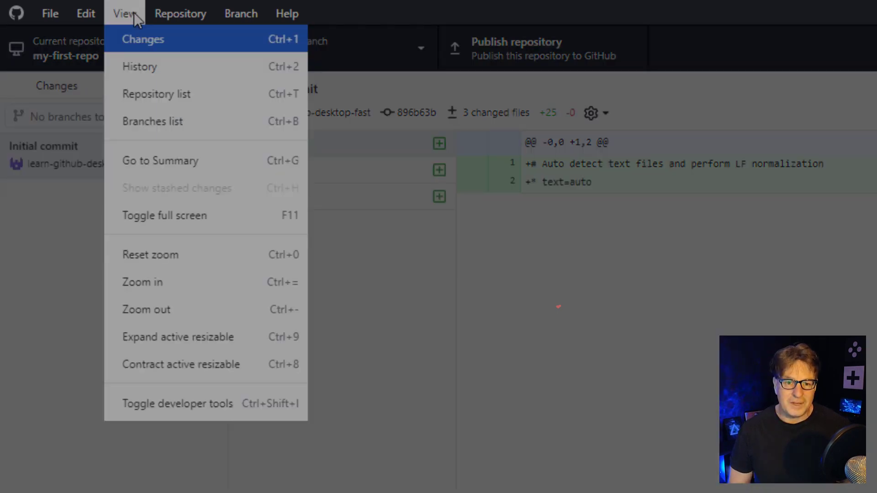
mouse_move(173, 16)
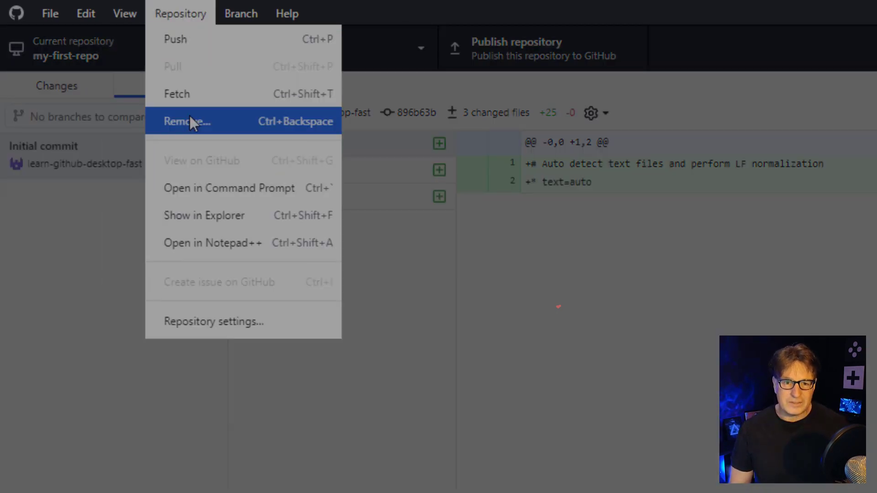
click(268, 213)
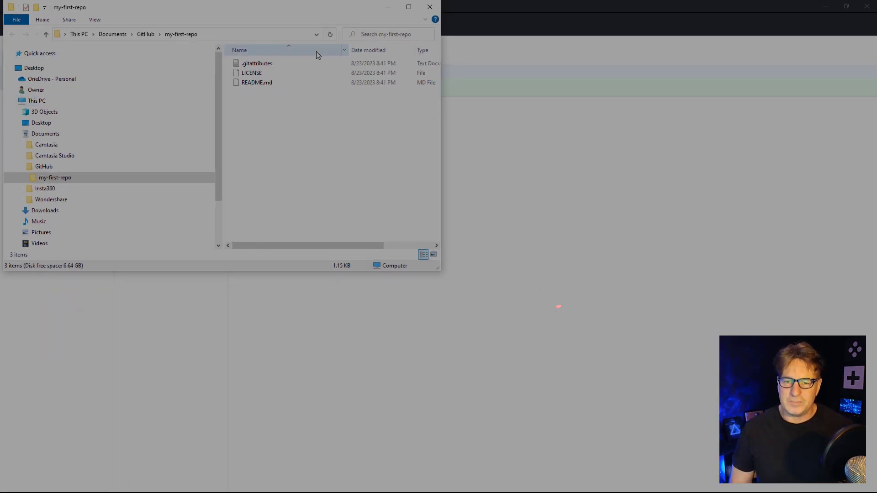
drag(230, 13, 648, 24)
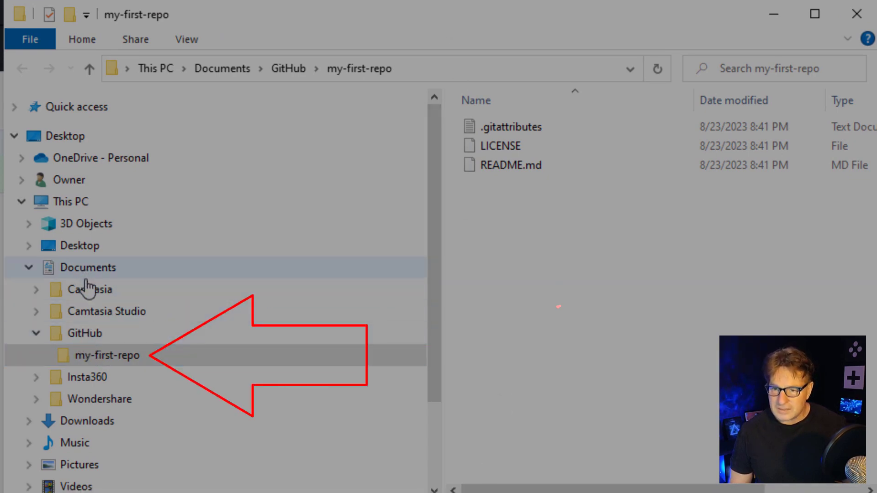
Open the my-first-repo folder under GitHub and create a text document named alpha.txt in it
click(90, 342)
click(114, 359)
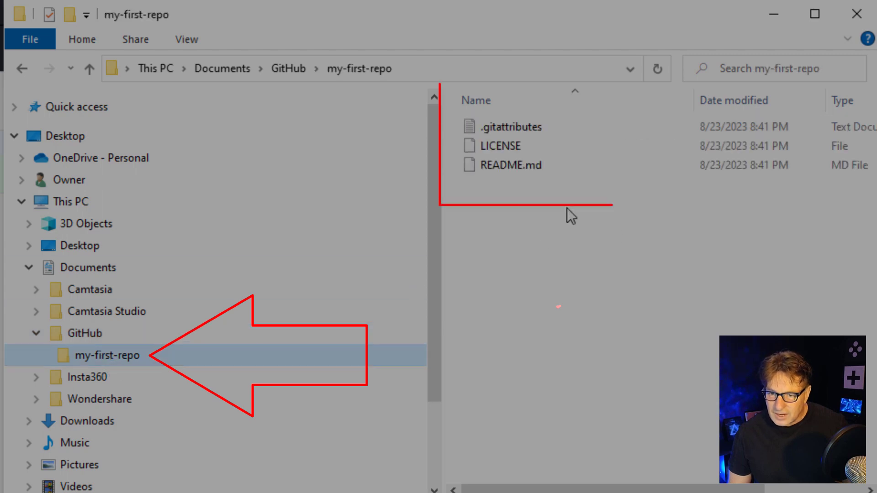
click(497, 169)
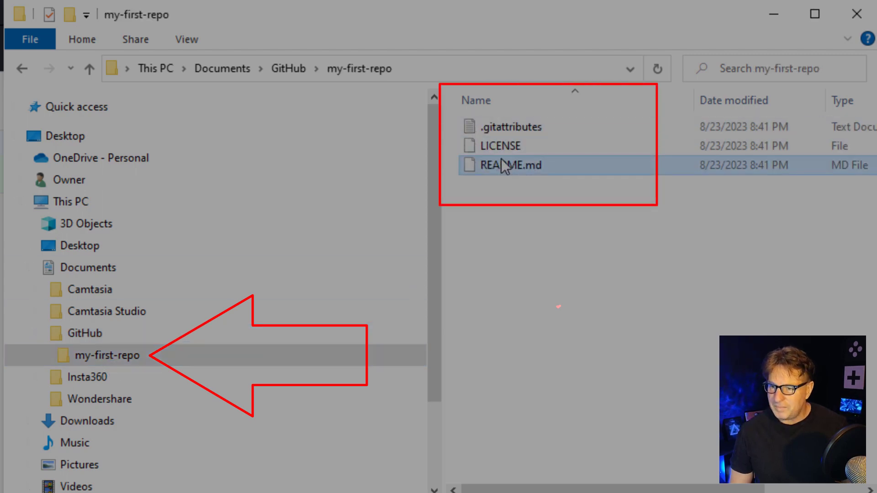
click(503, 151)
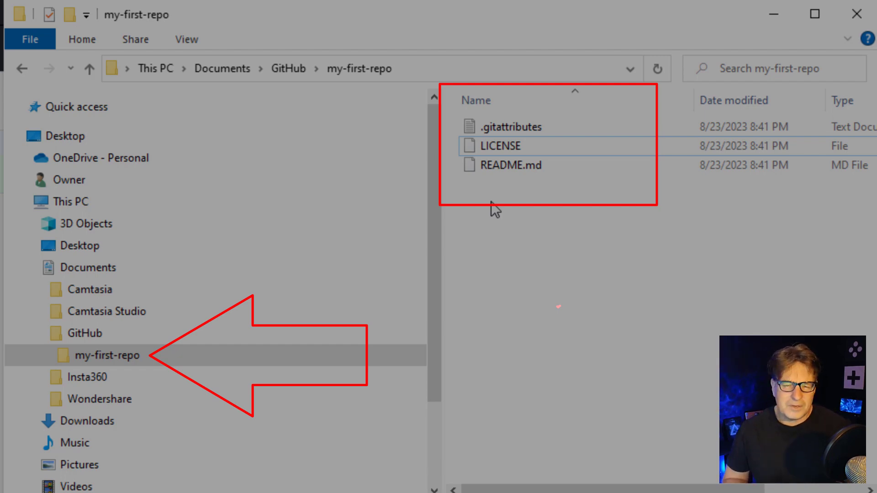
right_click(491, 203)
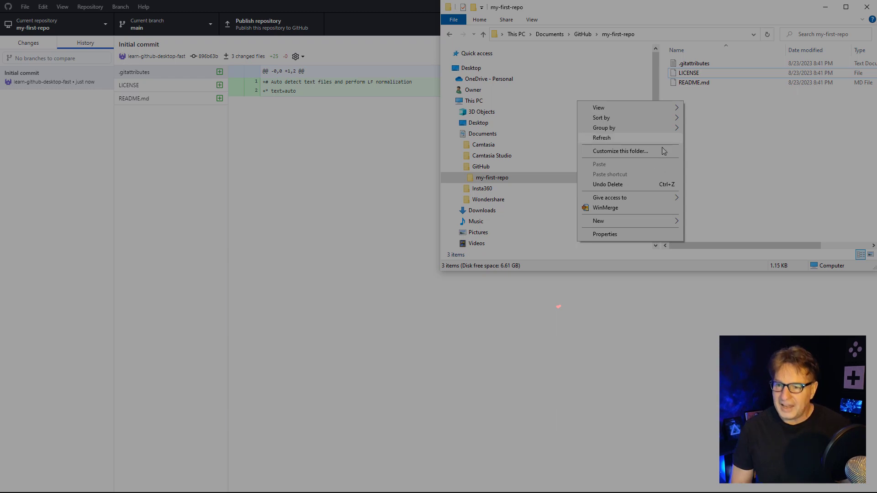
mouse_move(671, 220)
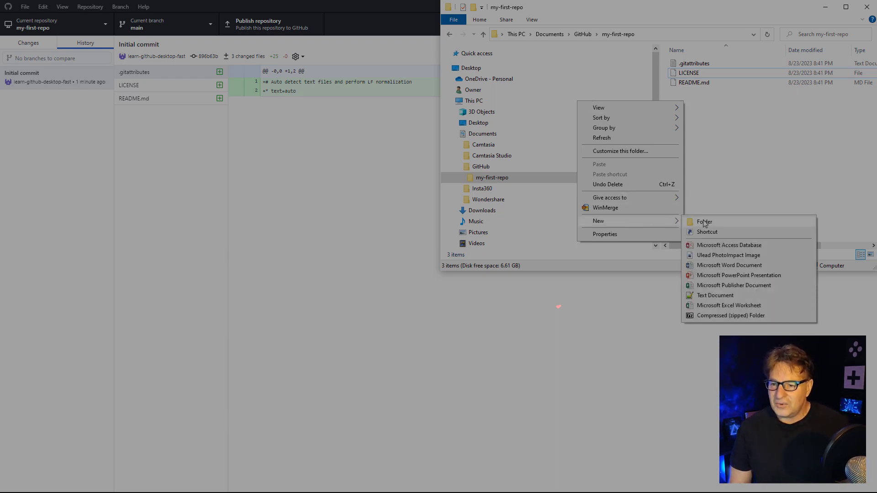
click(716, 296)
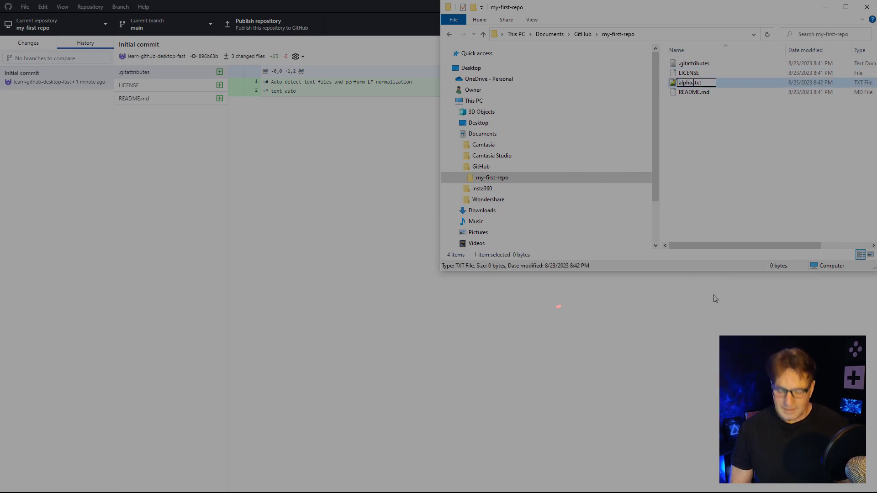
text(alpha)
click(762, 171)
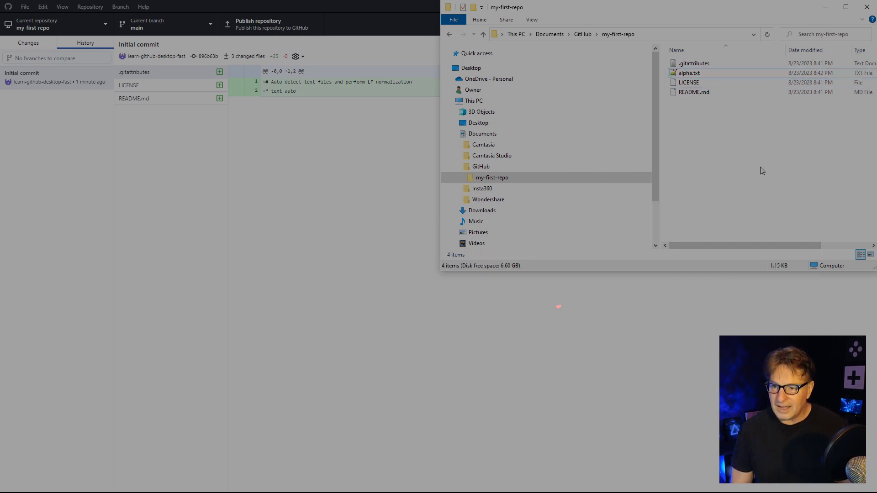